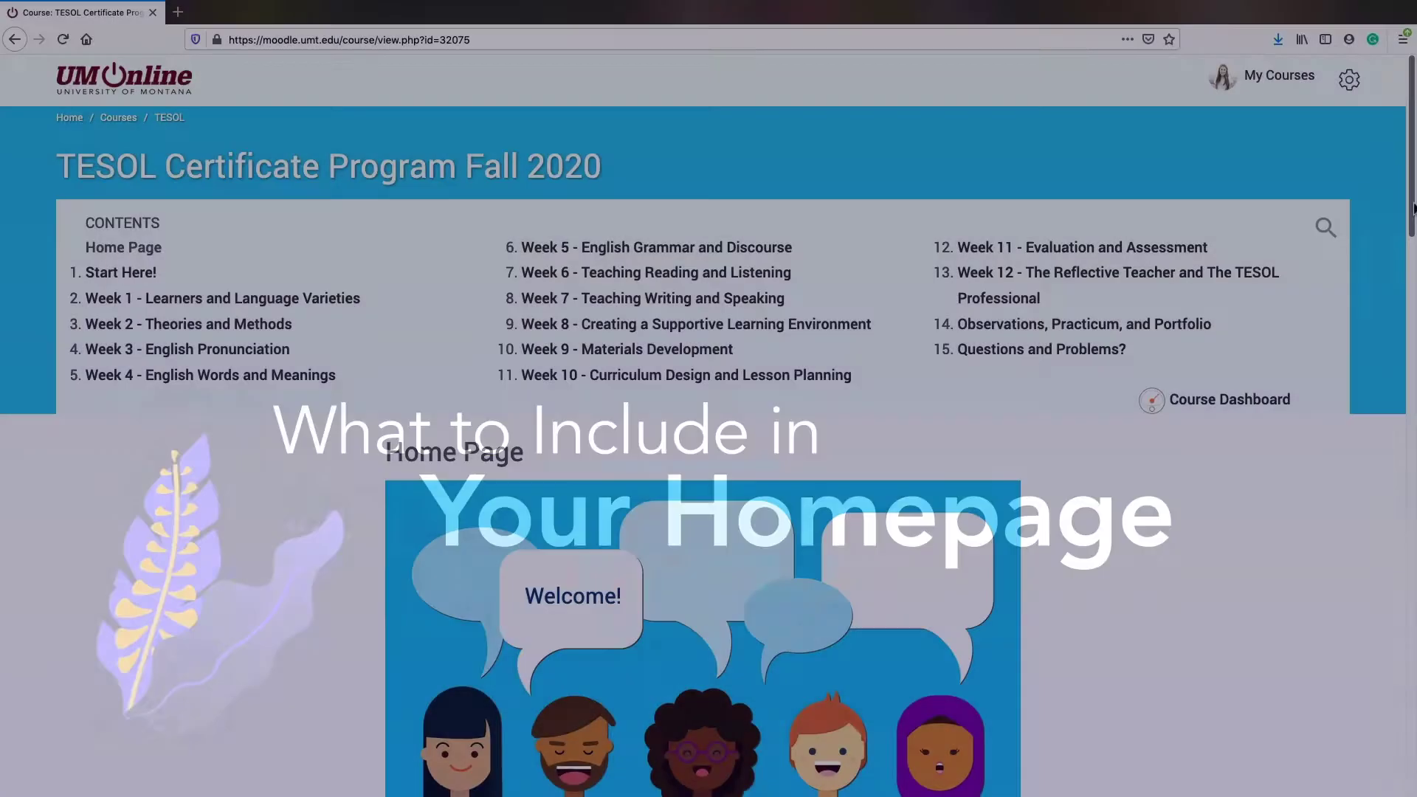
- Scroll the TESOL course home page past Announcements, Course Syllabus, Schedule and grading criteria
scroll(1411, 223, "down", 2)
scroll(1411, 223, "down", 2)
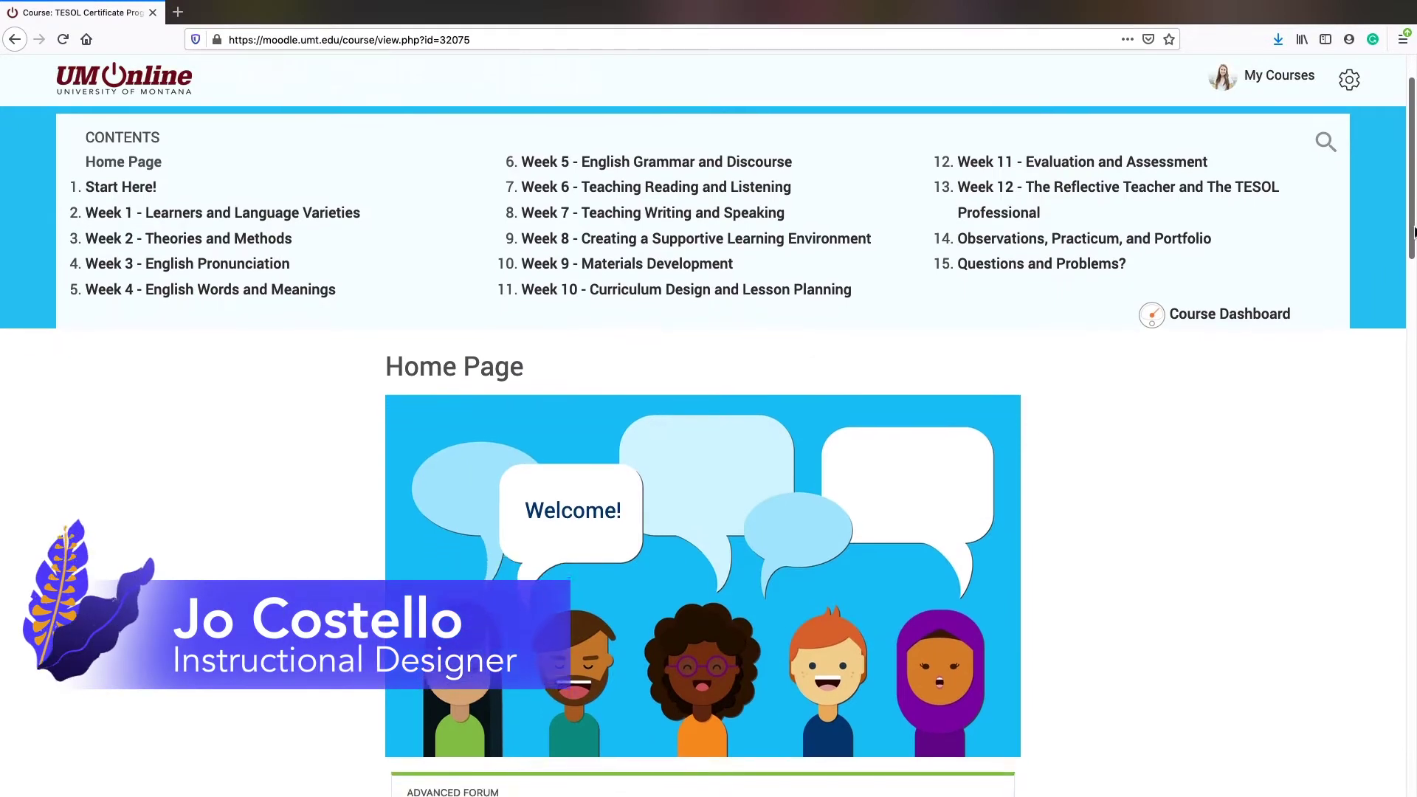
scroll(709, 451, "down", 3)
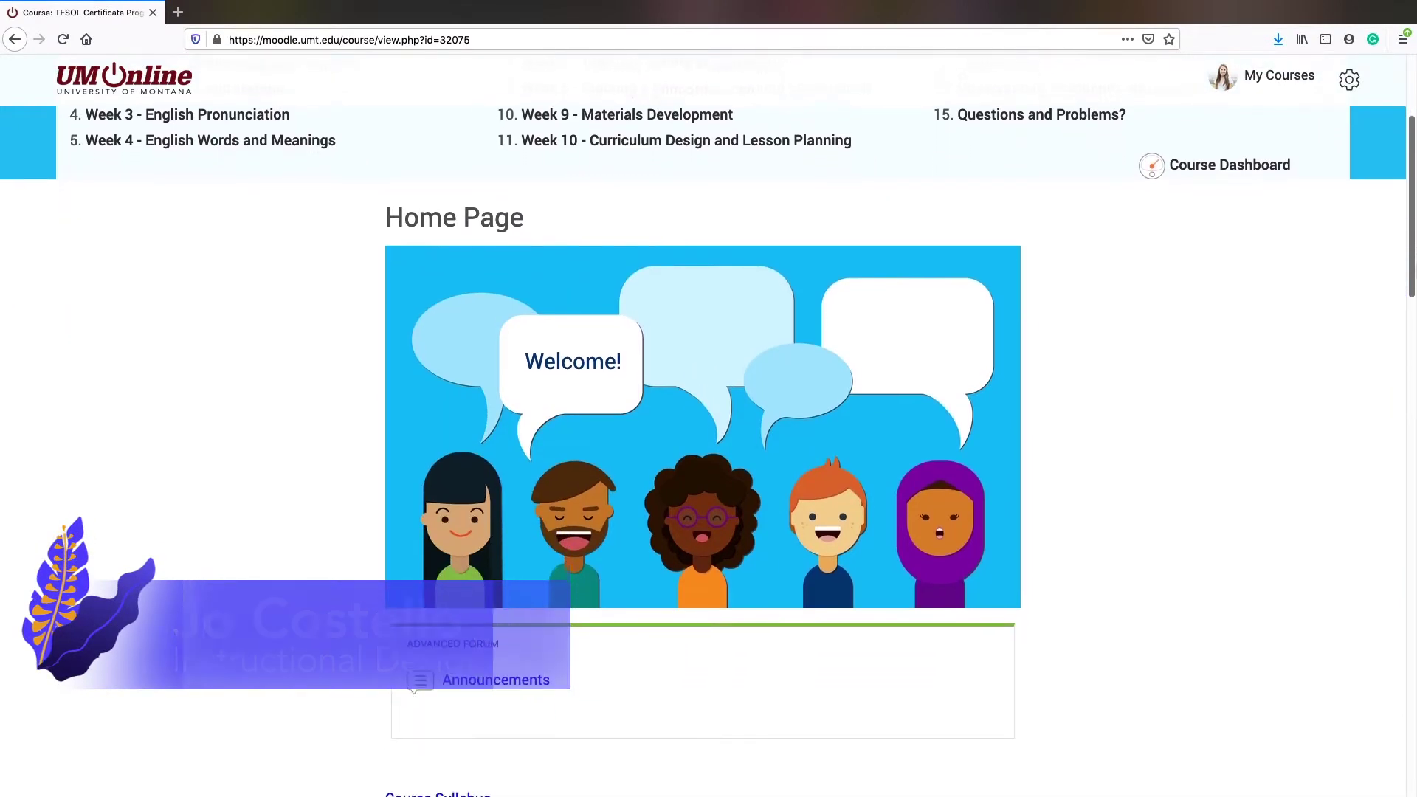
scroll(708, 452, "down", 3)
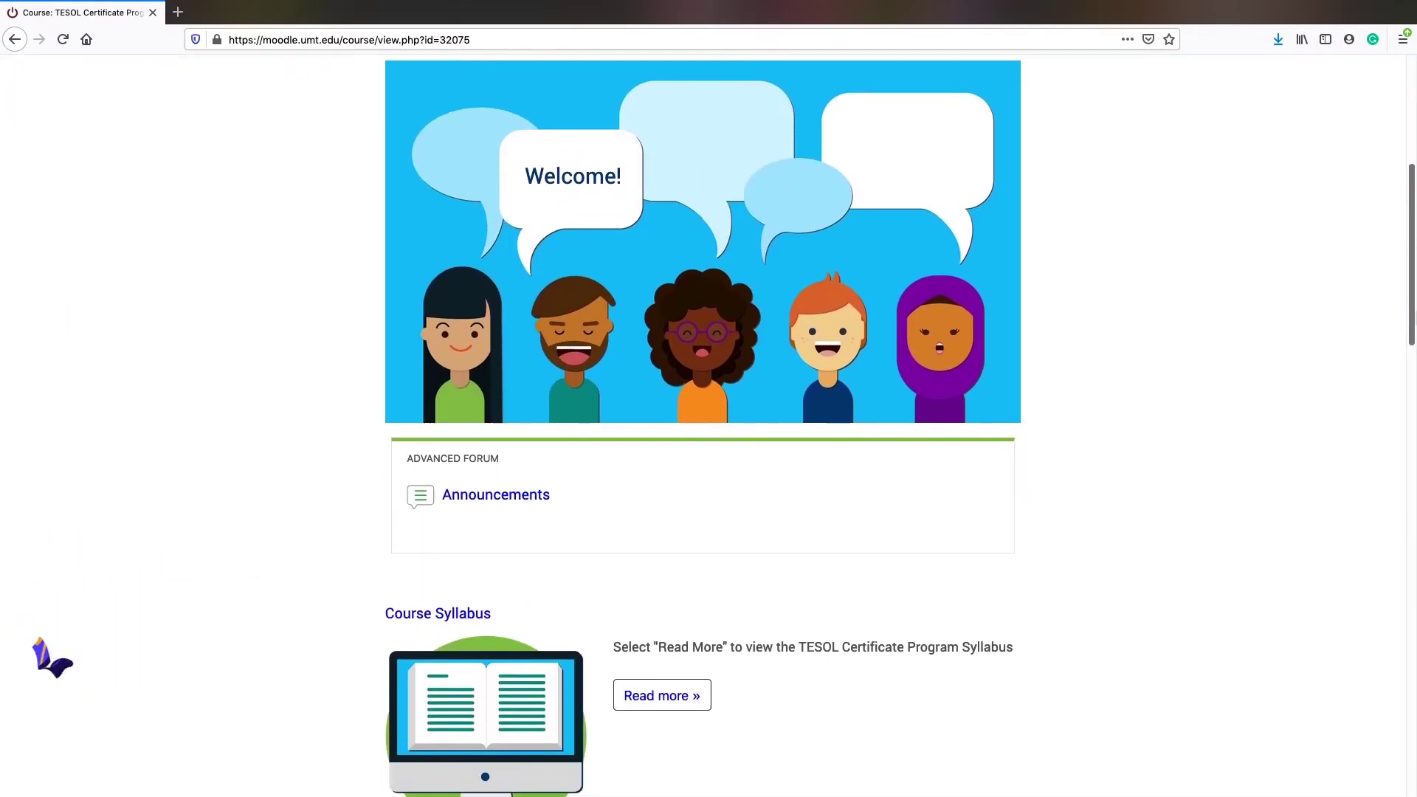
scroll(1413, 411, "down", 4)
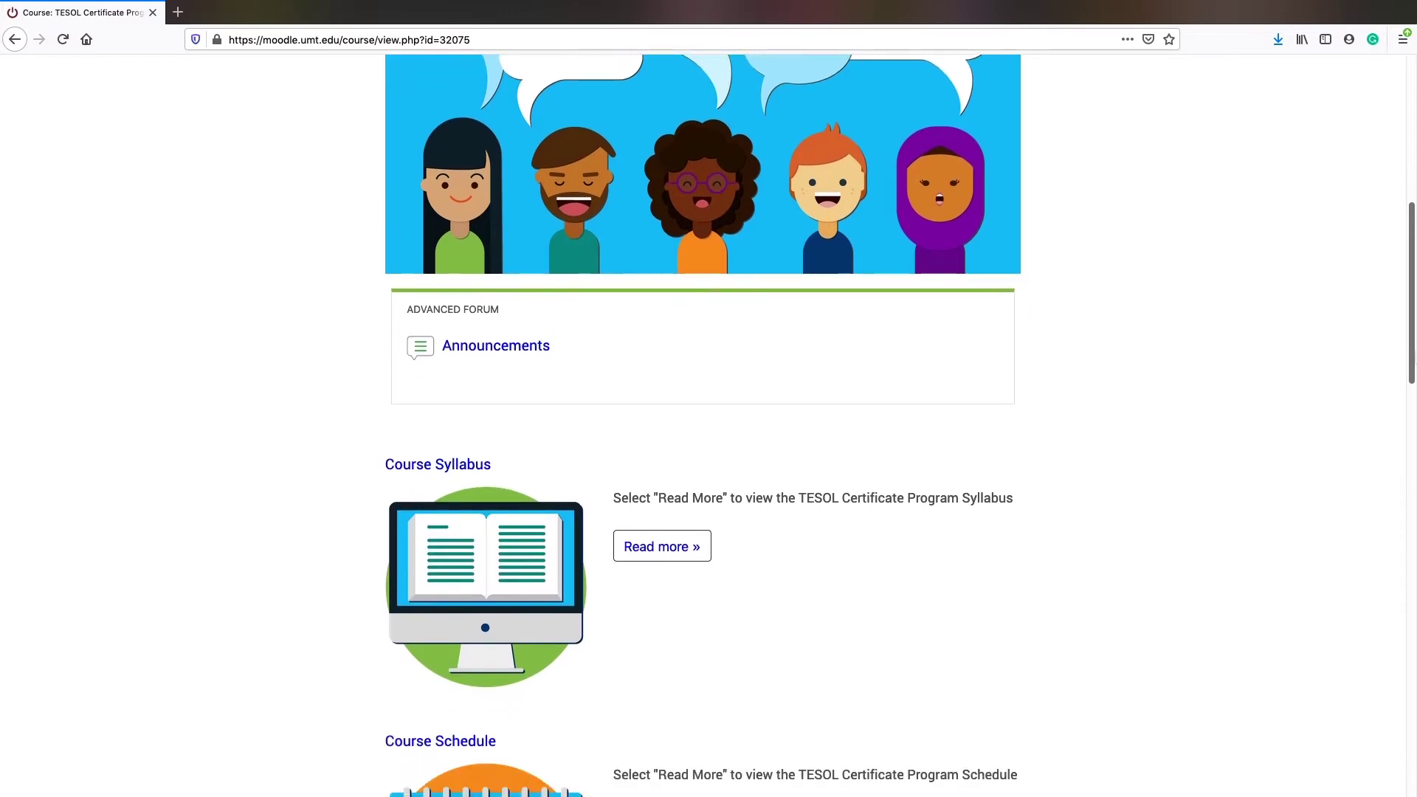
scroll(1414, 411, "down", 3)
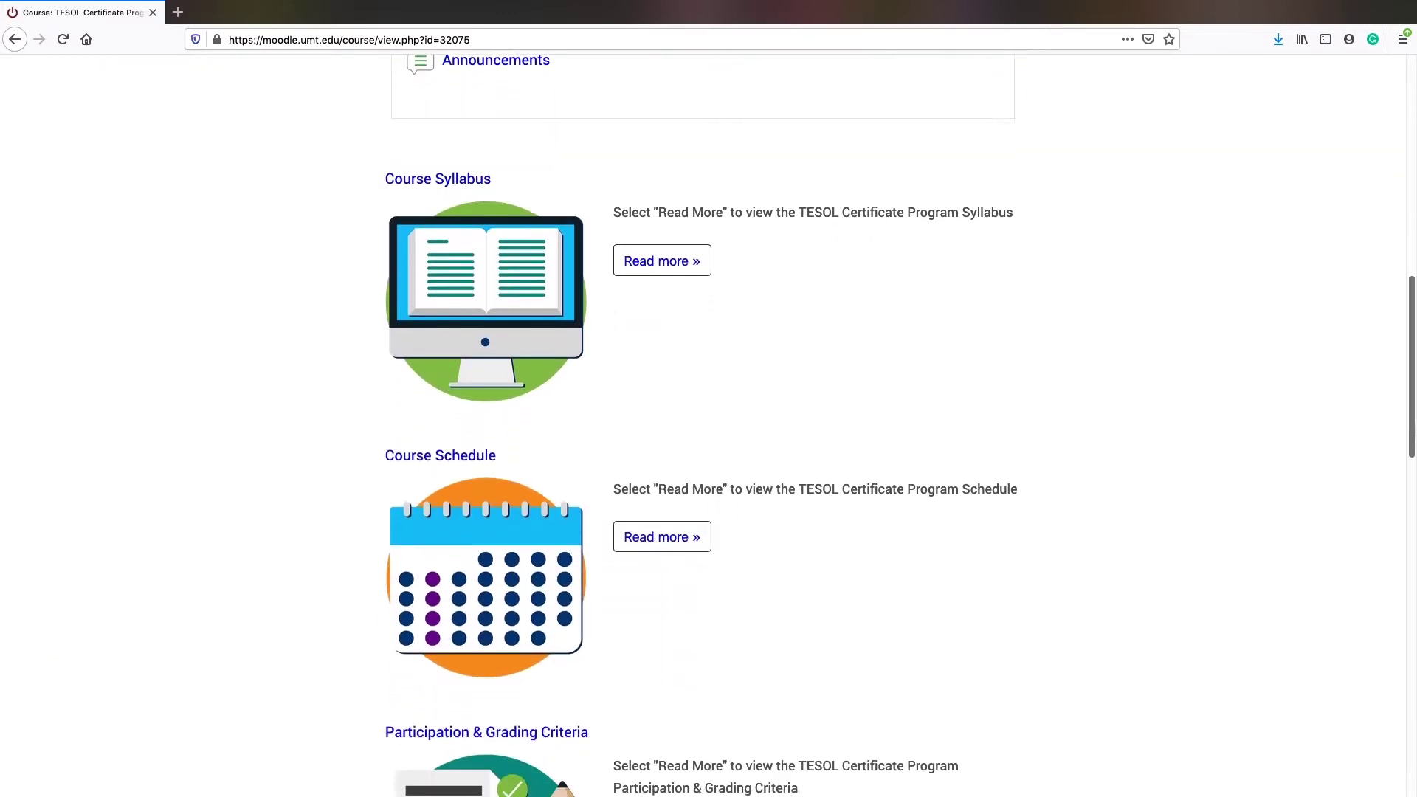
scroll(1414, 517, "down", 5)
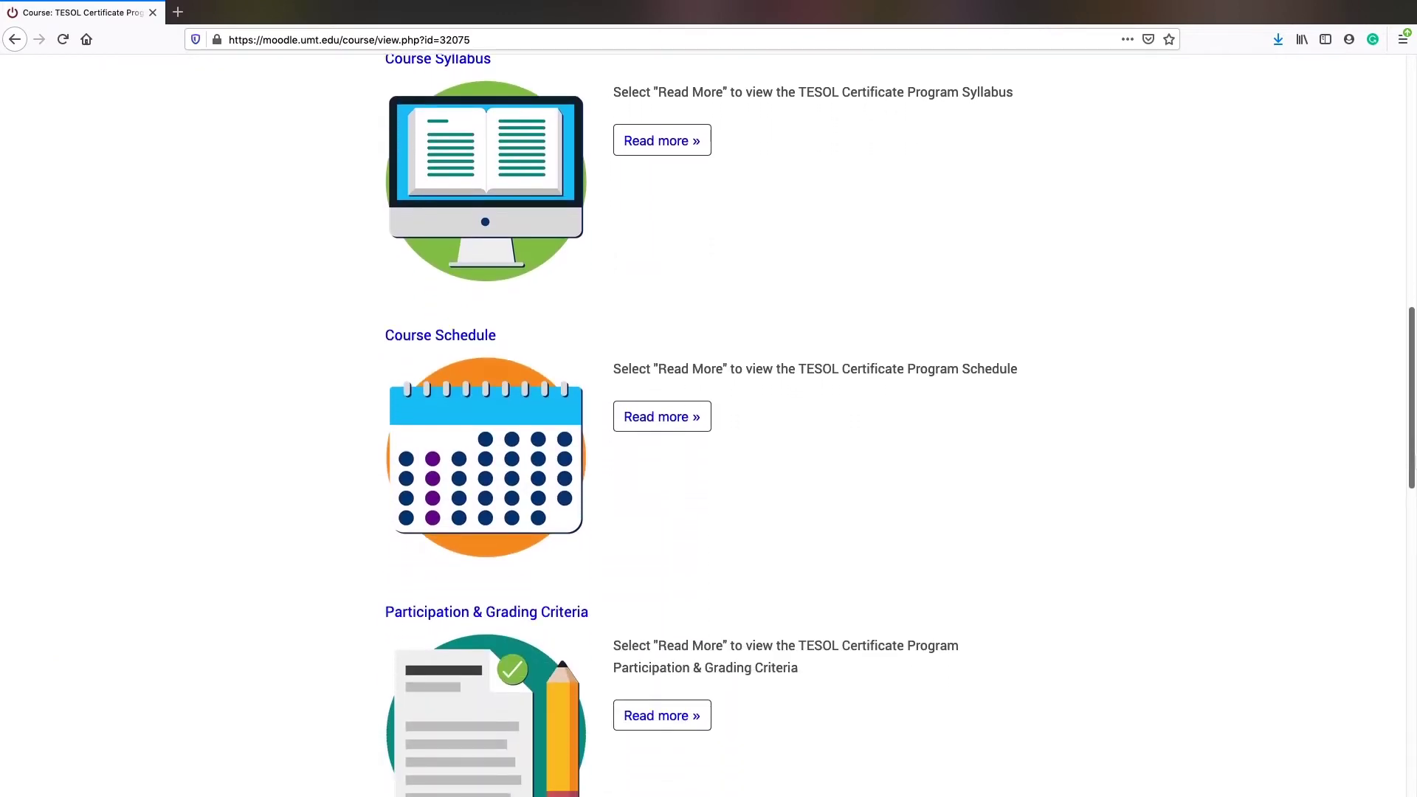
scroll(1413, 517, "down", 4)
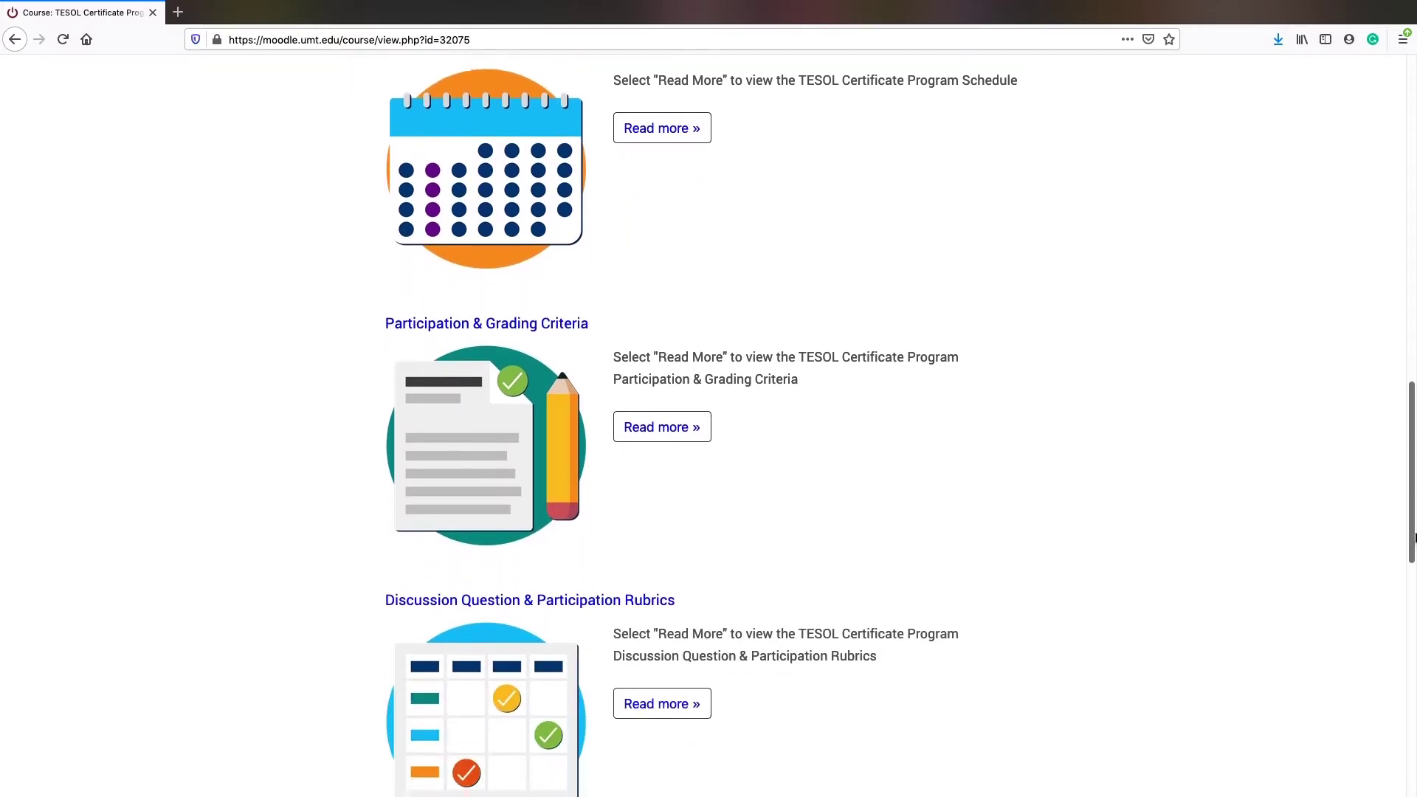
scroll(1412, 517, "down", 1)
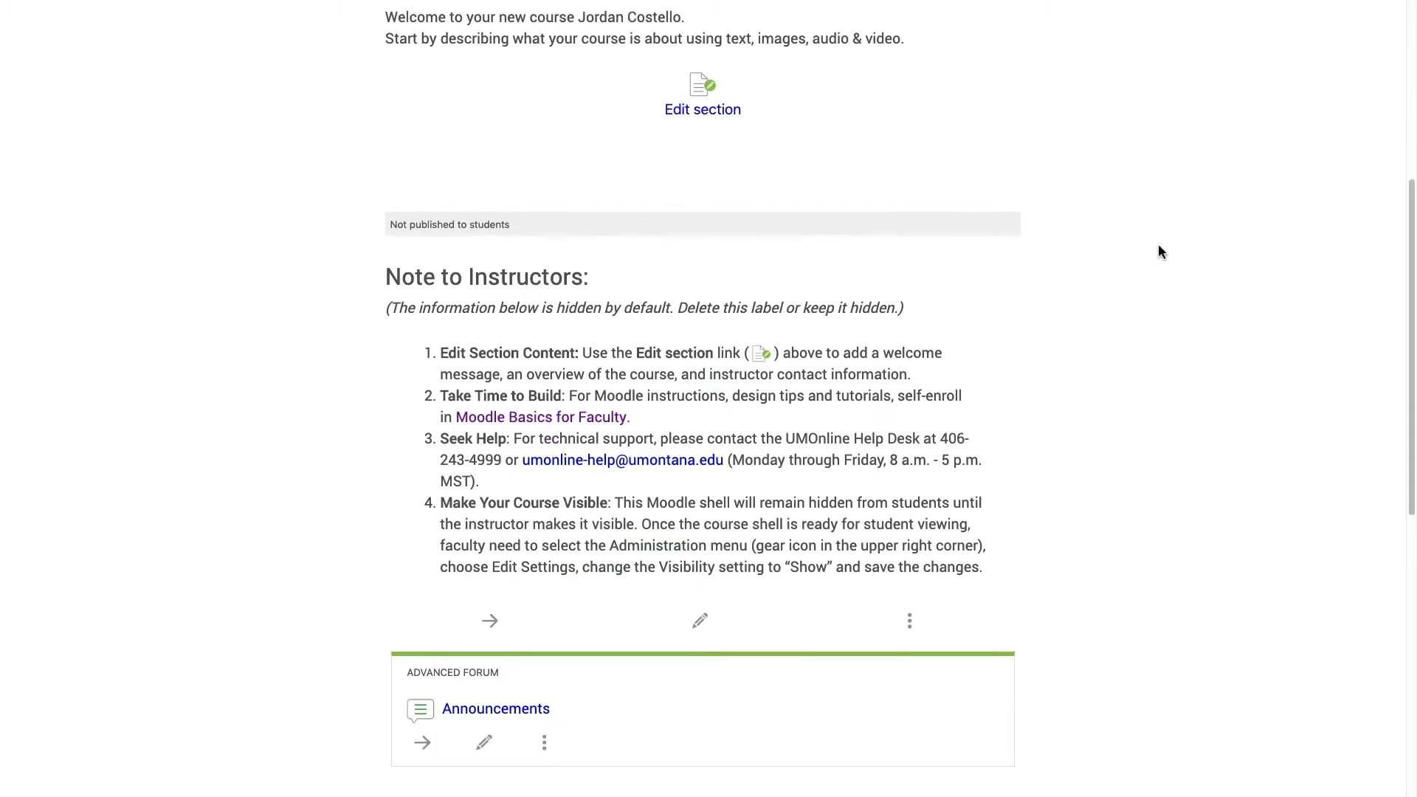
- Relocate the hidden Note to Instructors label to just below Moodle 101 for Students
scroll(1157, 249, "down", 1)
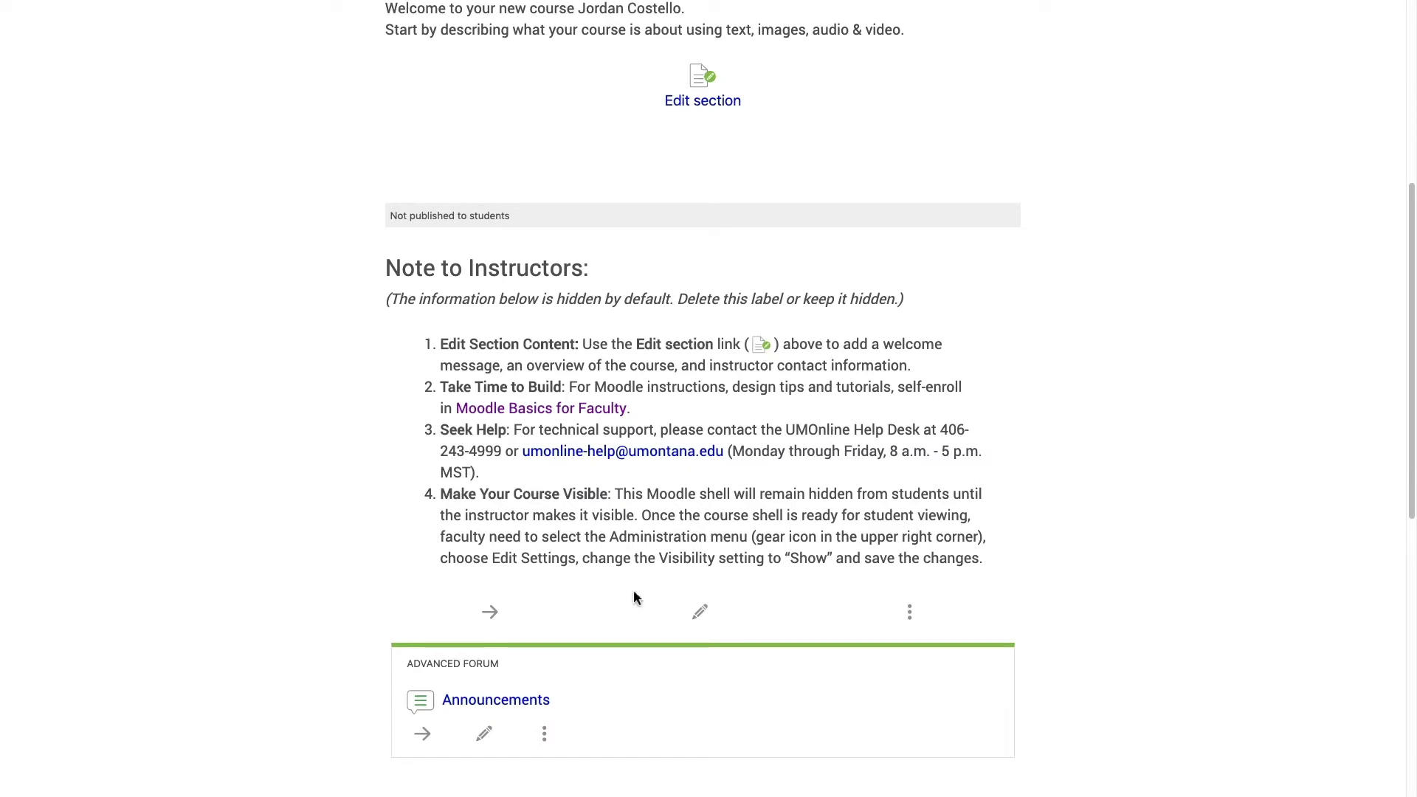
left_click(495, 620)
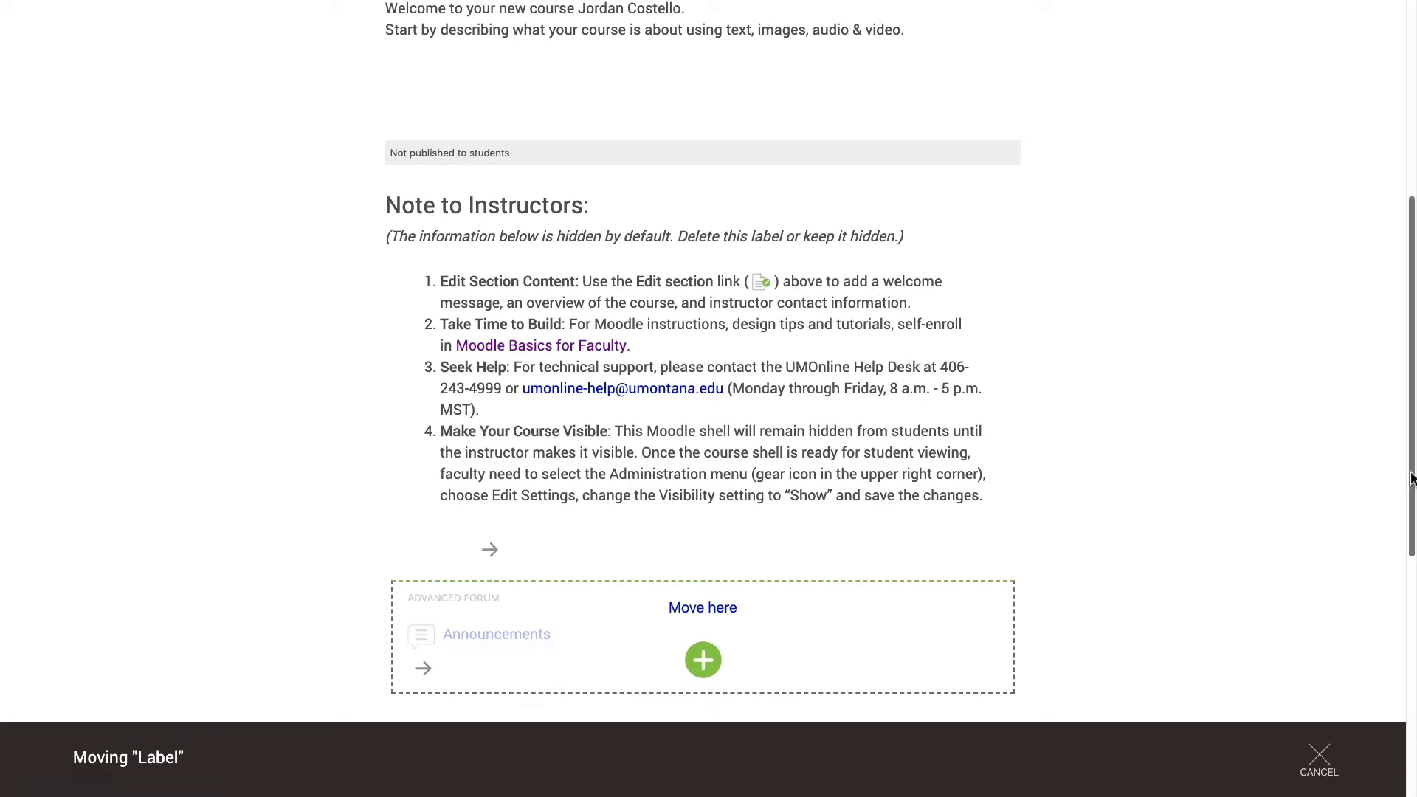
scroll(1405, 509, "down", 2)
scroll(1406, 509, "down", 5)
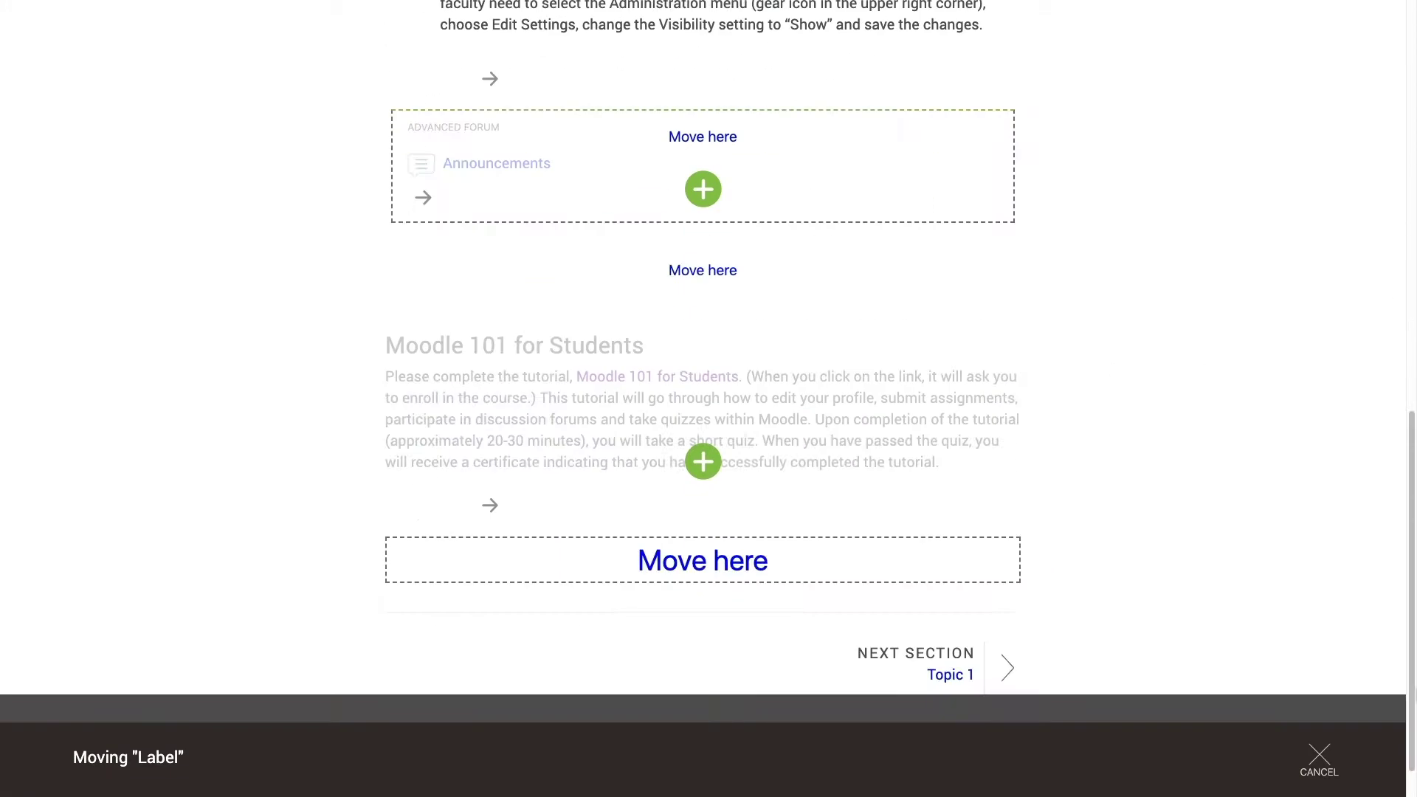
left_click(750, 559)
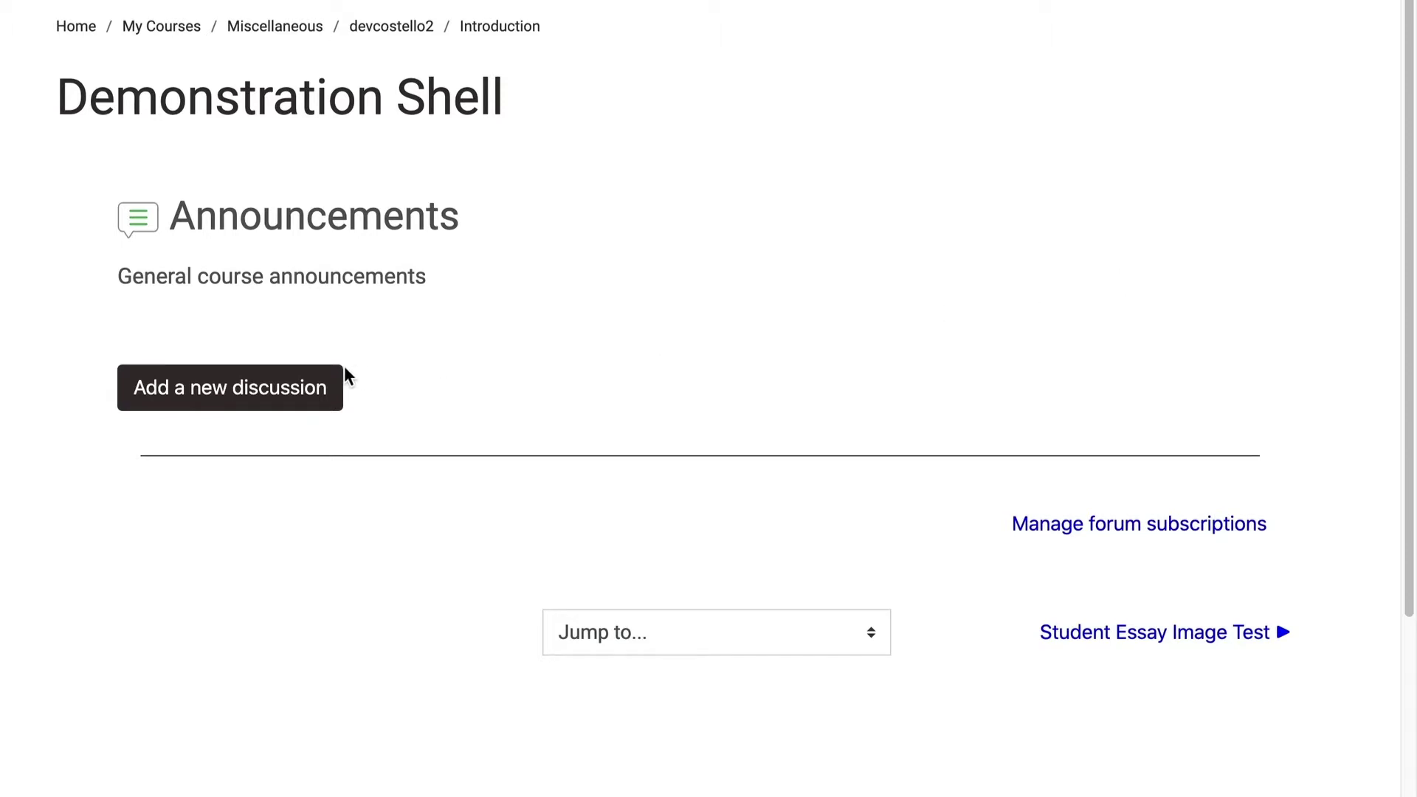
- Start a new announcement with the message 'Welcome to _____!' and 'This week I would encourage you to...'
left_click(300, 395)
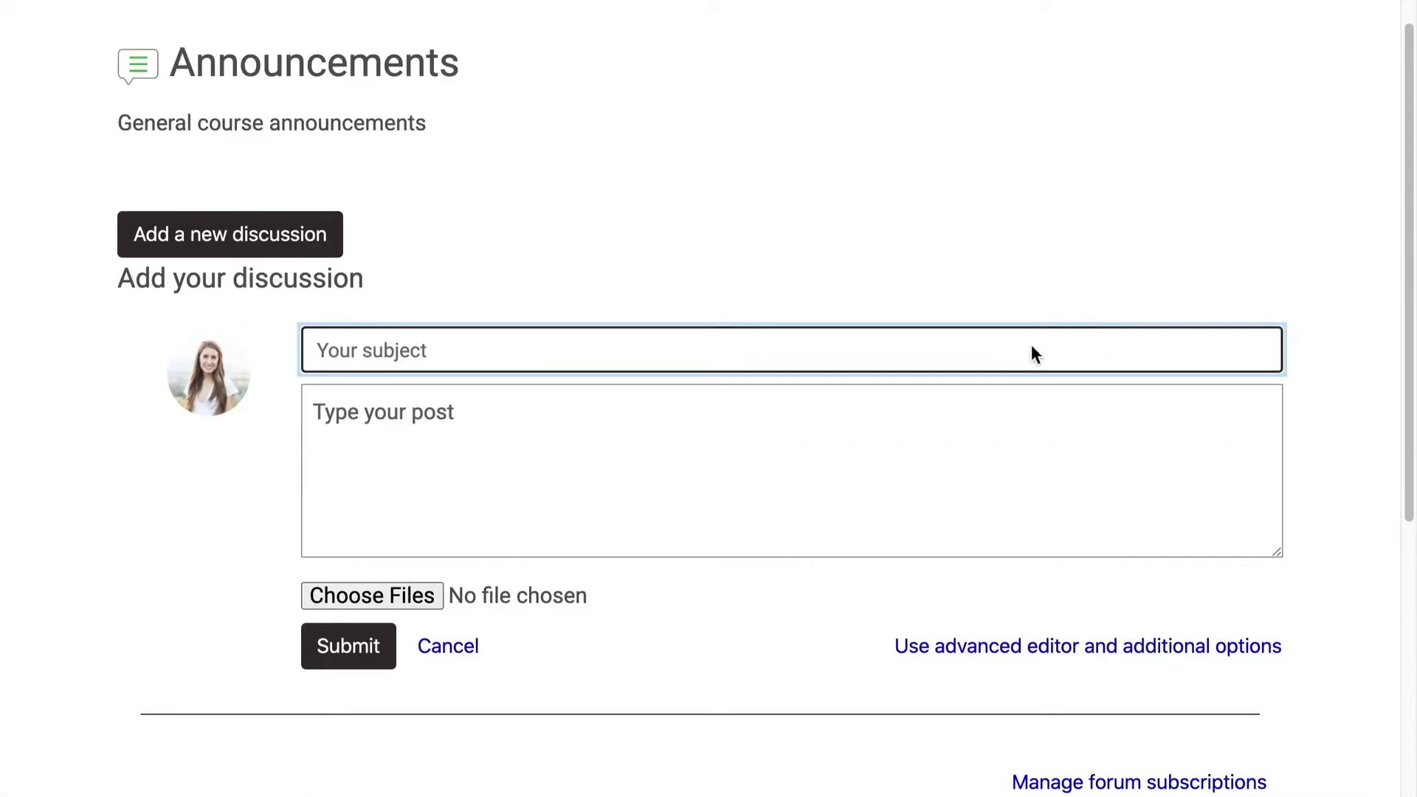
left_click(1059, 633)
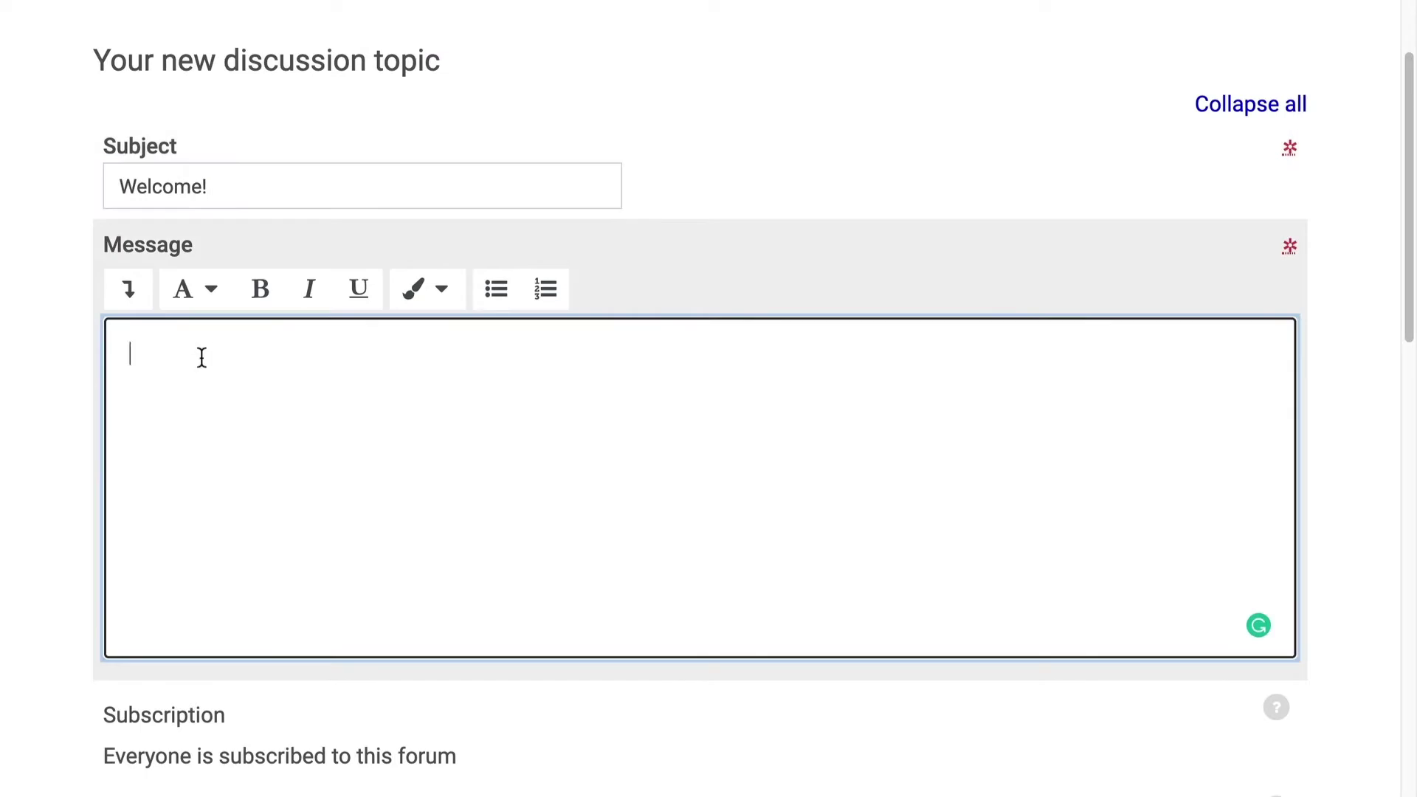
type("Welcome to _____!")
key("Return")
type("This wek")
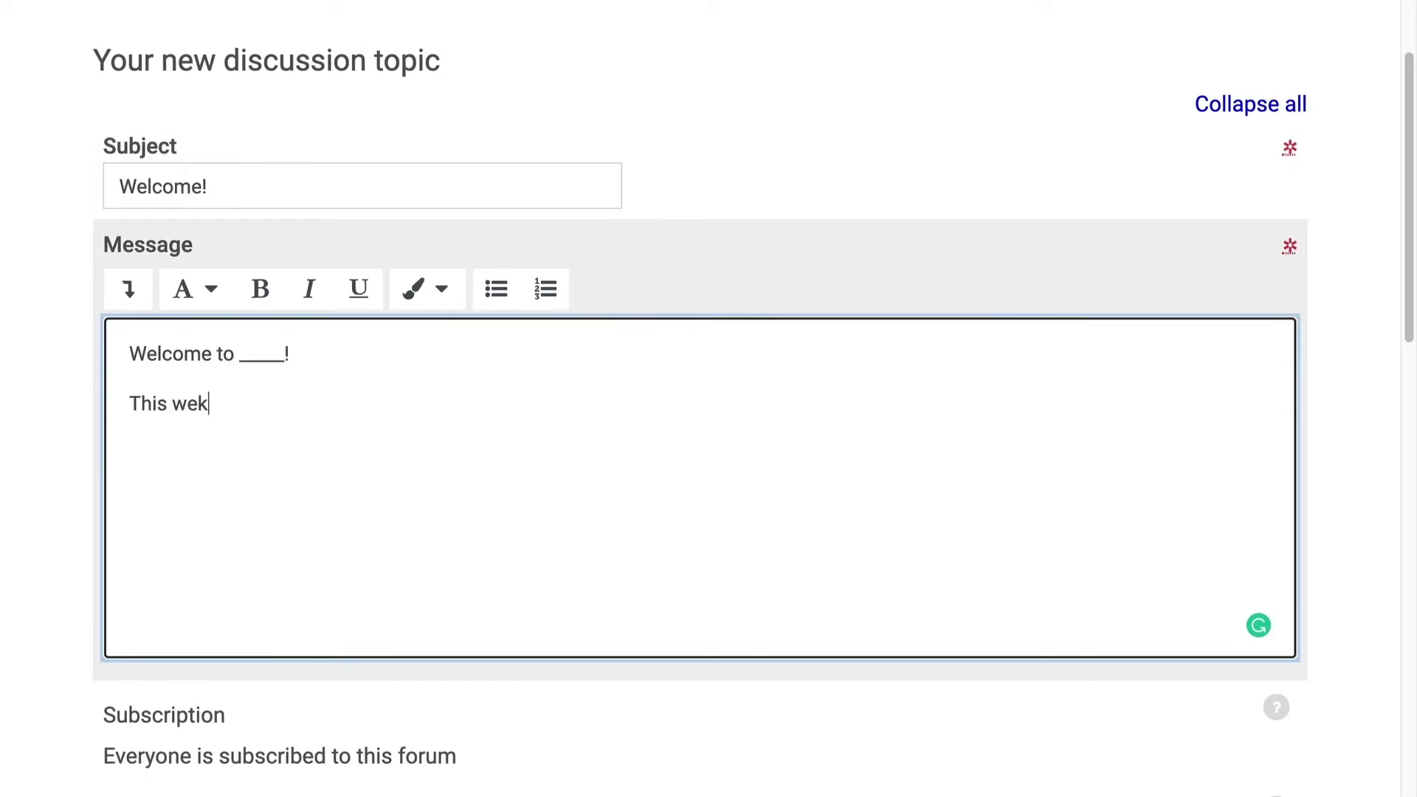
type("eek I would encourage you to...")
scroll(199, 329, "down", 12)
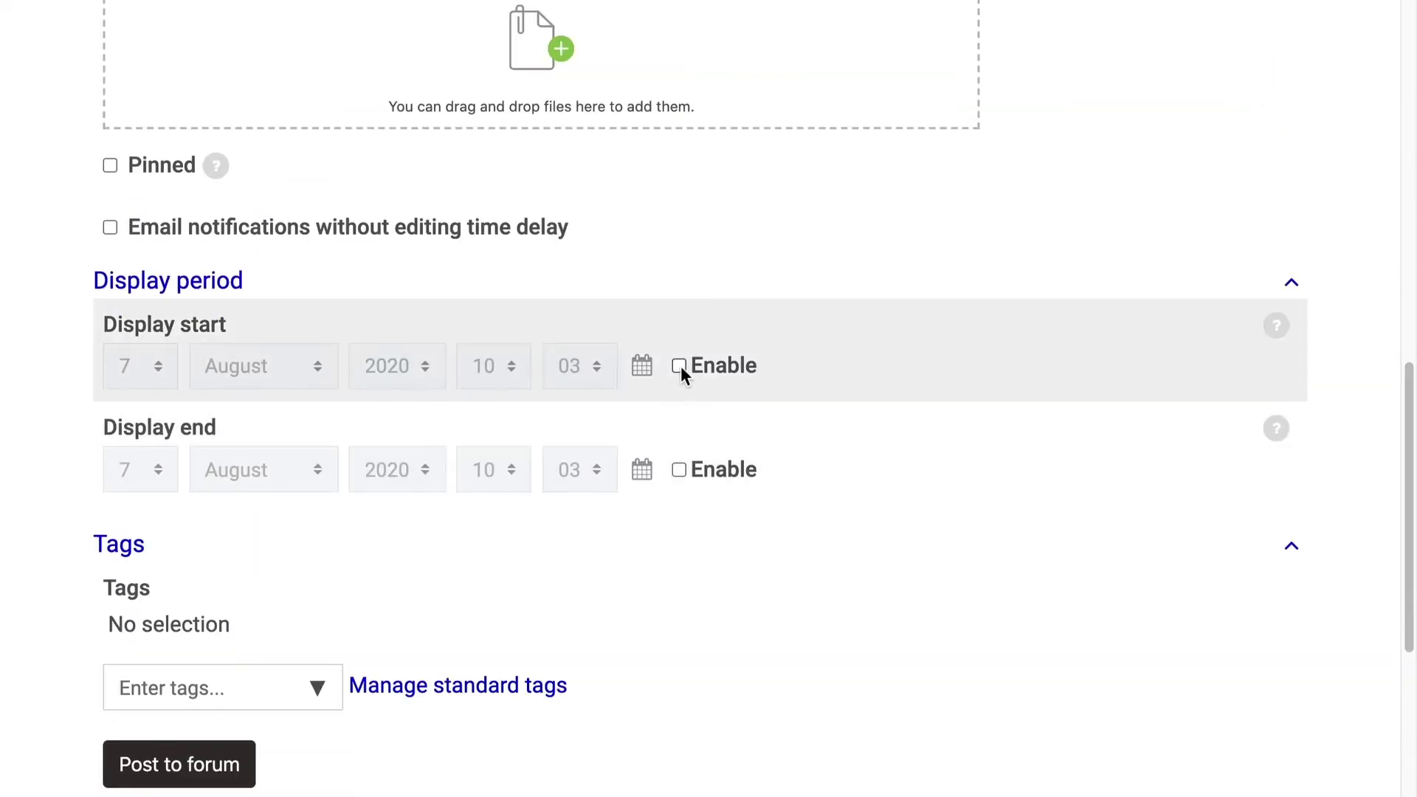
- Set the Welcome! announcement to display from 19 August 2020 at 10:00 and post it
left_click(679, 365)
left_click(276, 365)
left_click(127, 369)
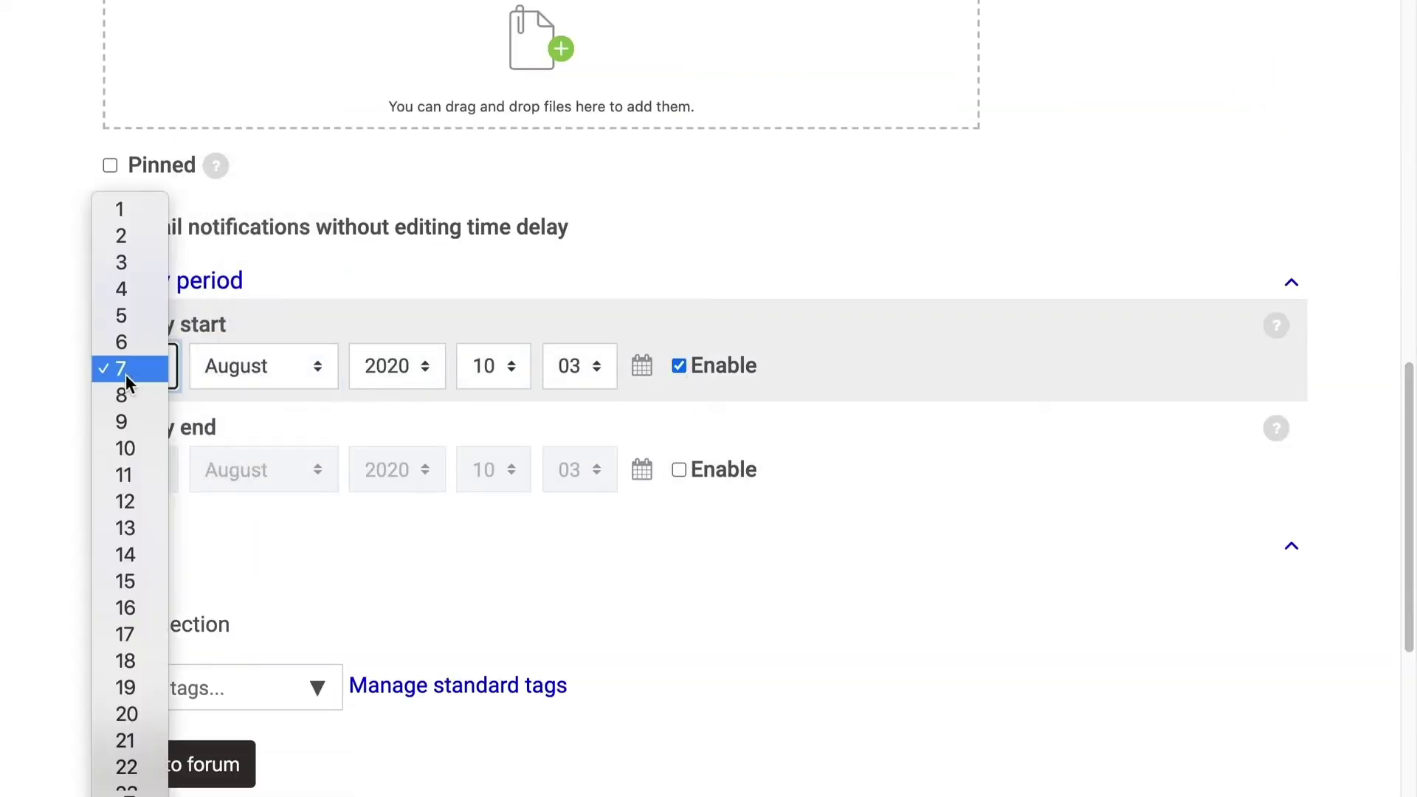
left_click(126, 687)
left_click(583, 365)
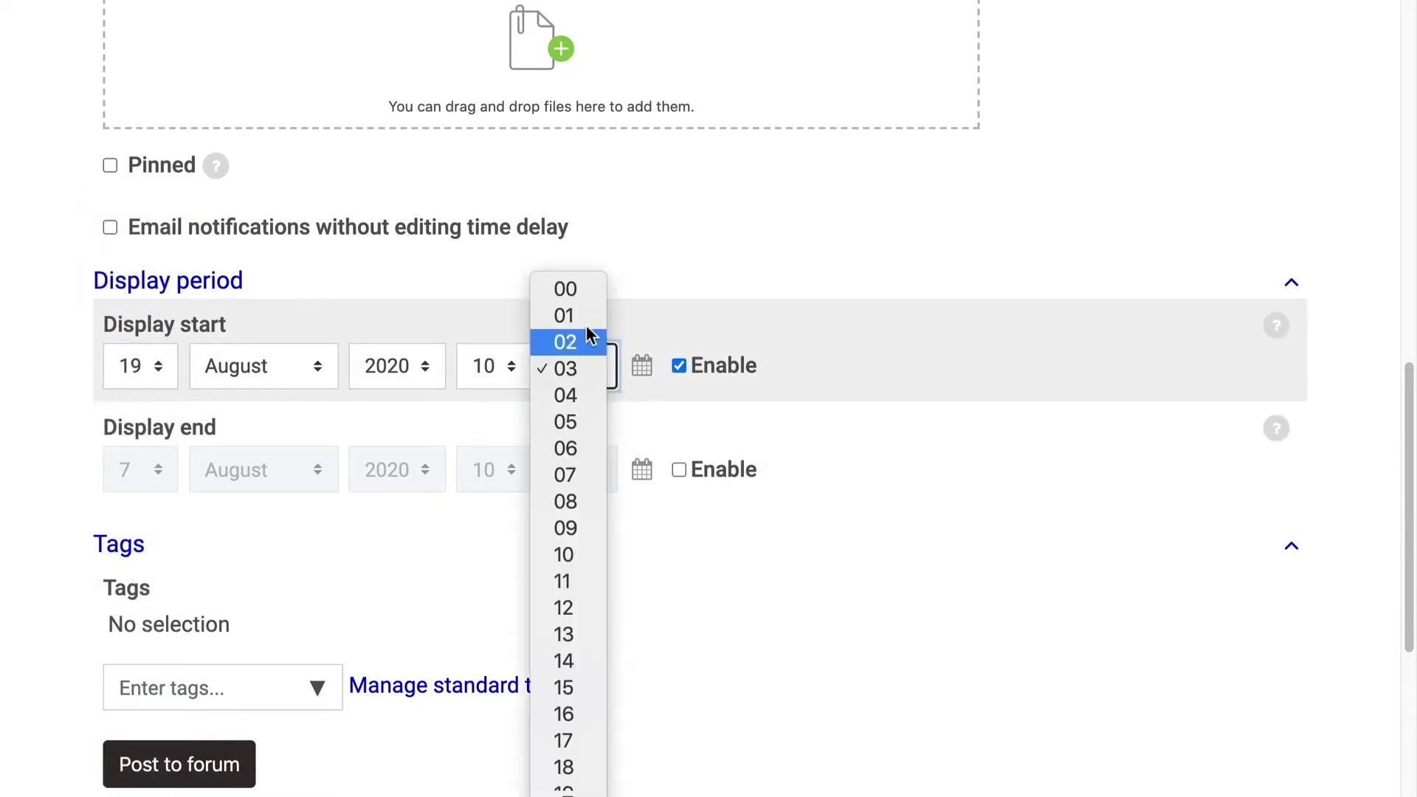
left_click(587, 288)
scroll(1376, 354, "down", 1)
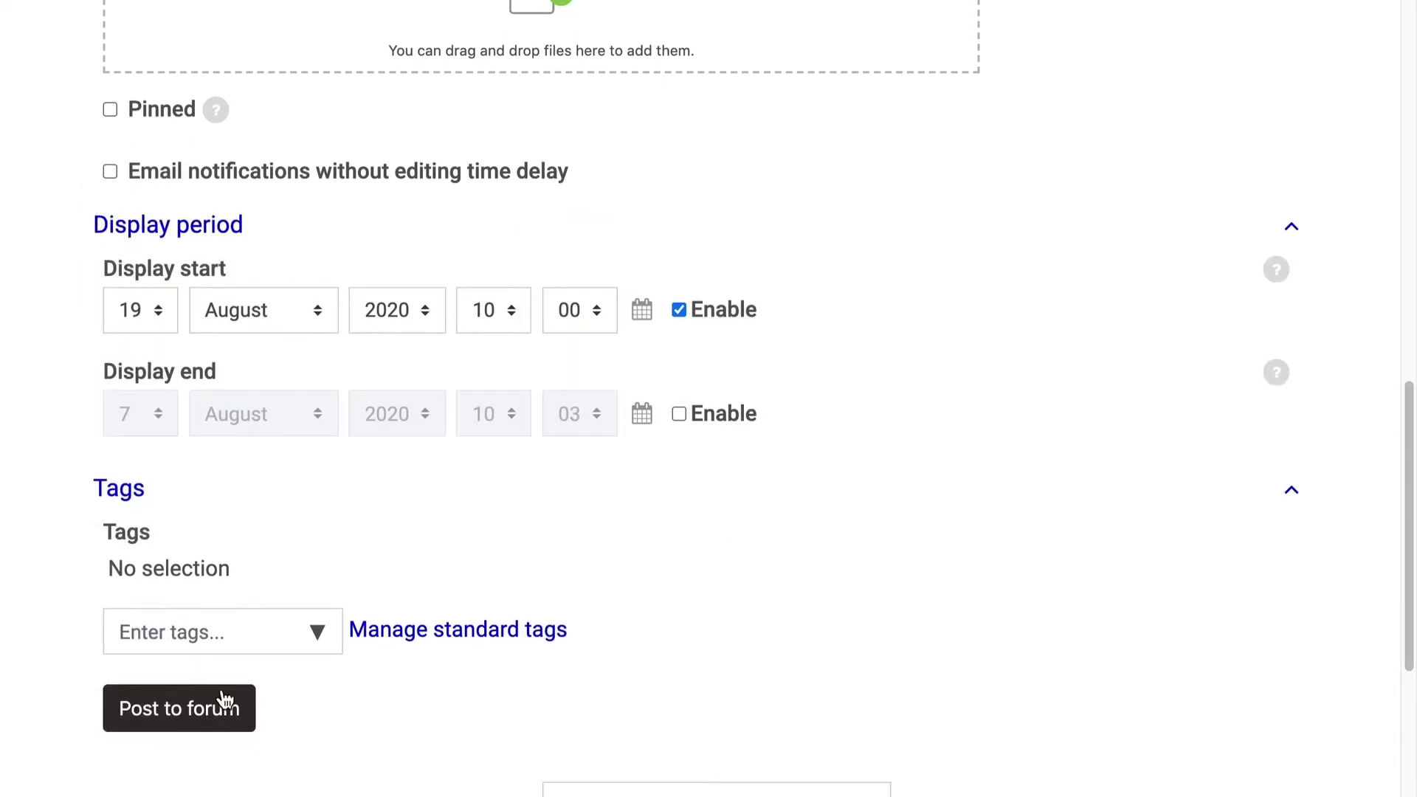
left_click(189, 710)
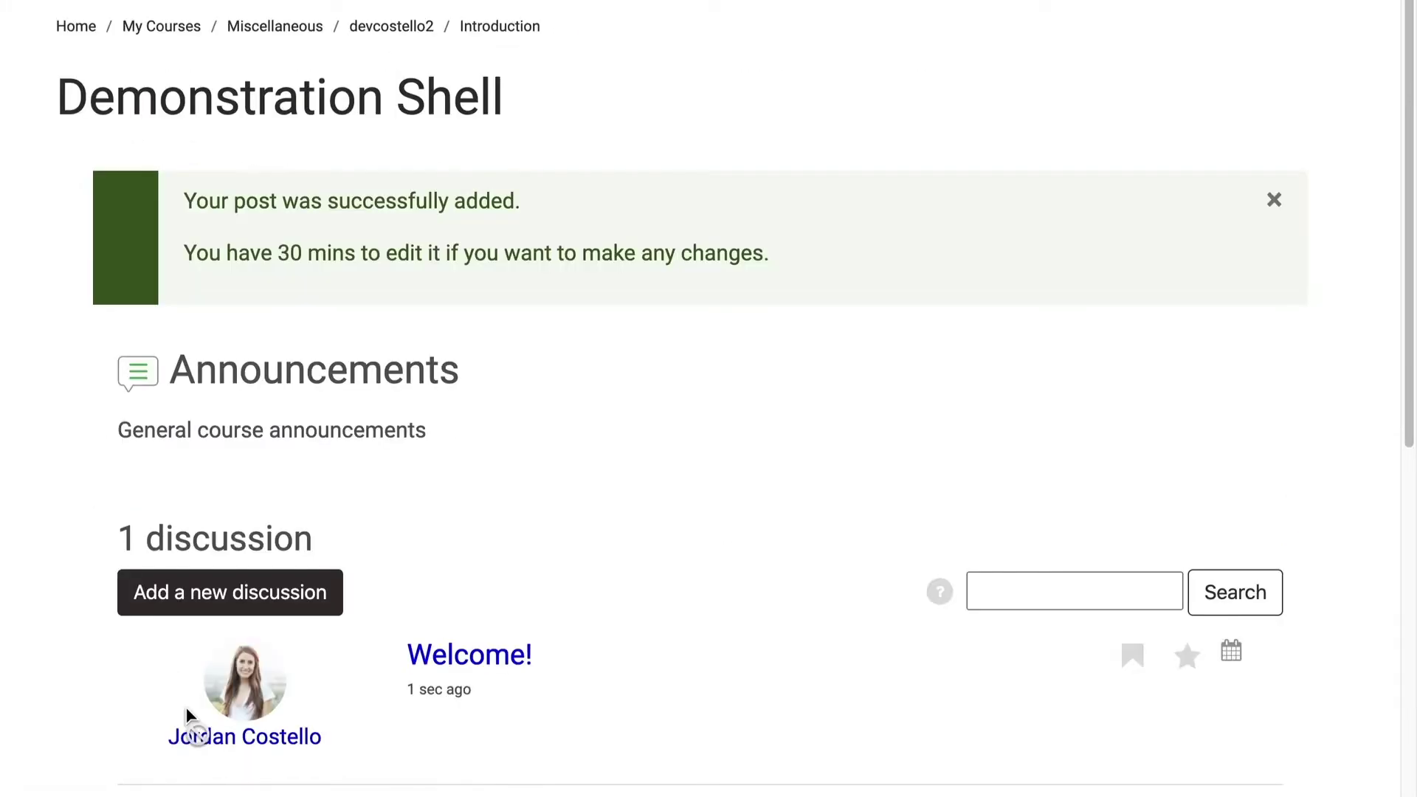
- Start the Week 1 announcement with the message 'This week we will'
scroll(1391, 142, "down", 3)
left_click(230, 424)
type("Week 1This week we will")
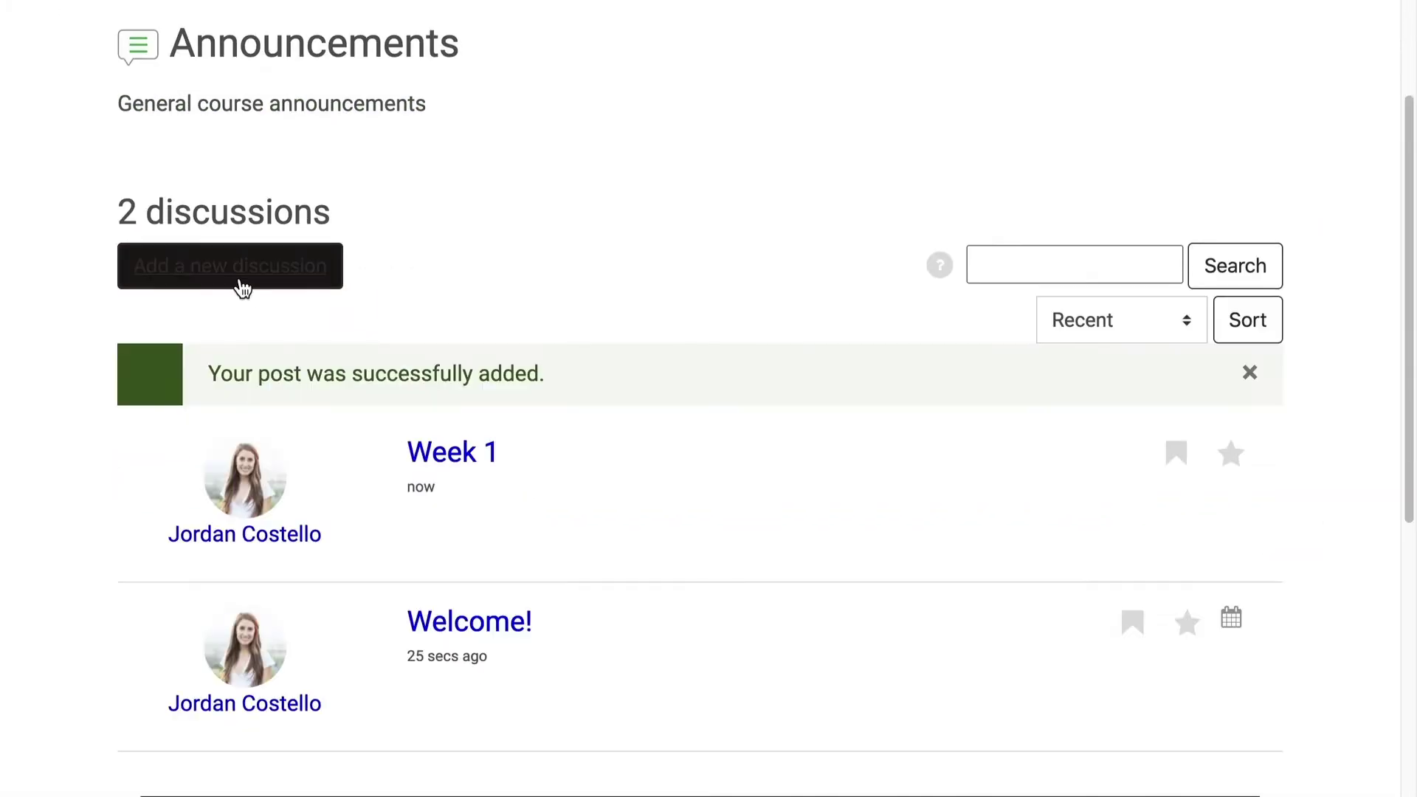
- Post the Week 2 announcement saying 'Nice job last week.' and 'This week we will...'
left_click(237, 285)
type("Week 2")
left_click(408, 624)
type("Nice job last week.")
key("Return")
type("This week we will...")
scroll(738, 443, "down", 2)
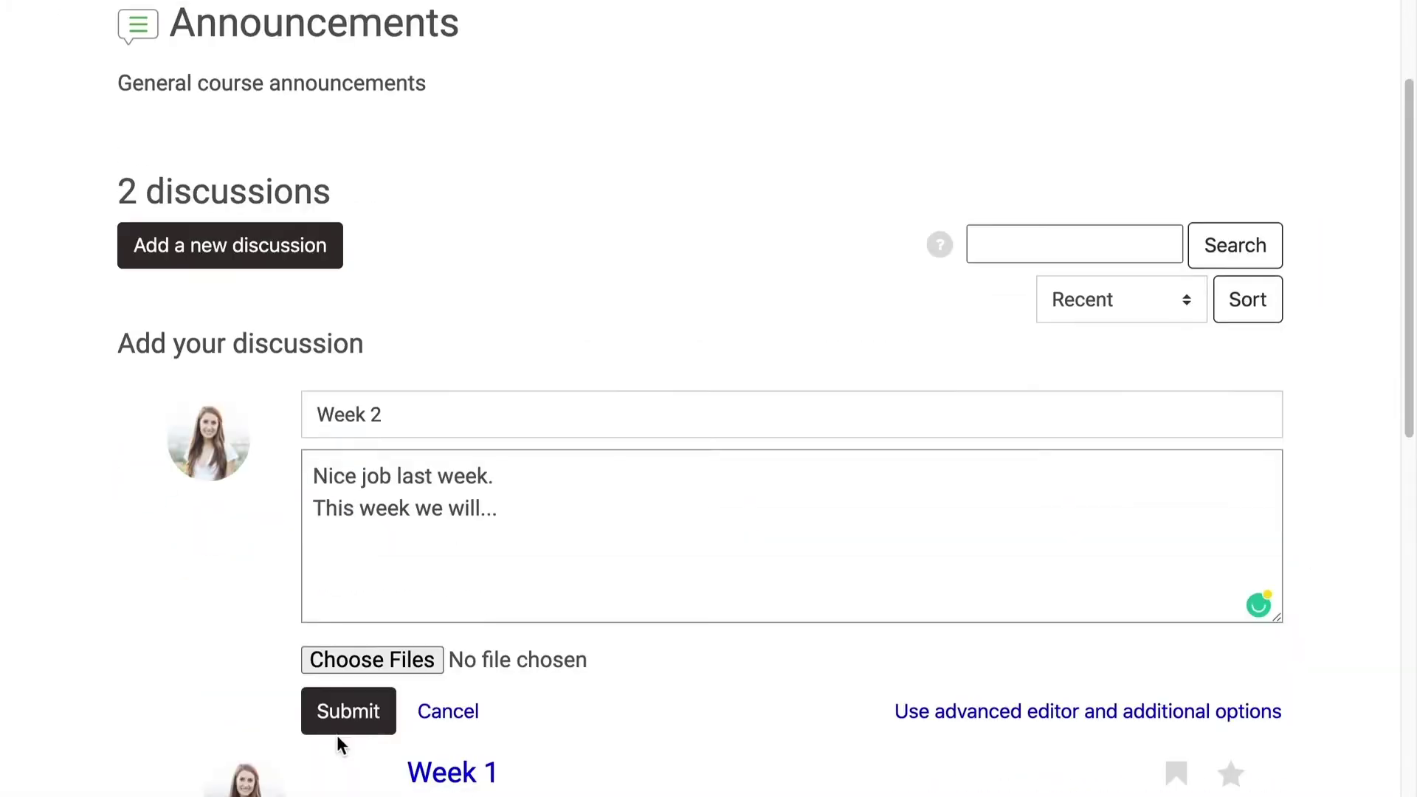
left_click(341, 710)
scroll(1402, 192, "down", 5)
left_click_drag(1404, 201, 1405, 299)
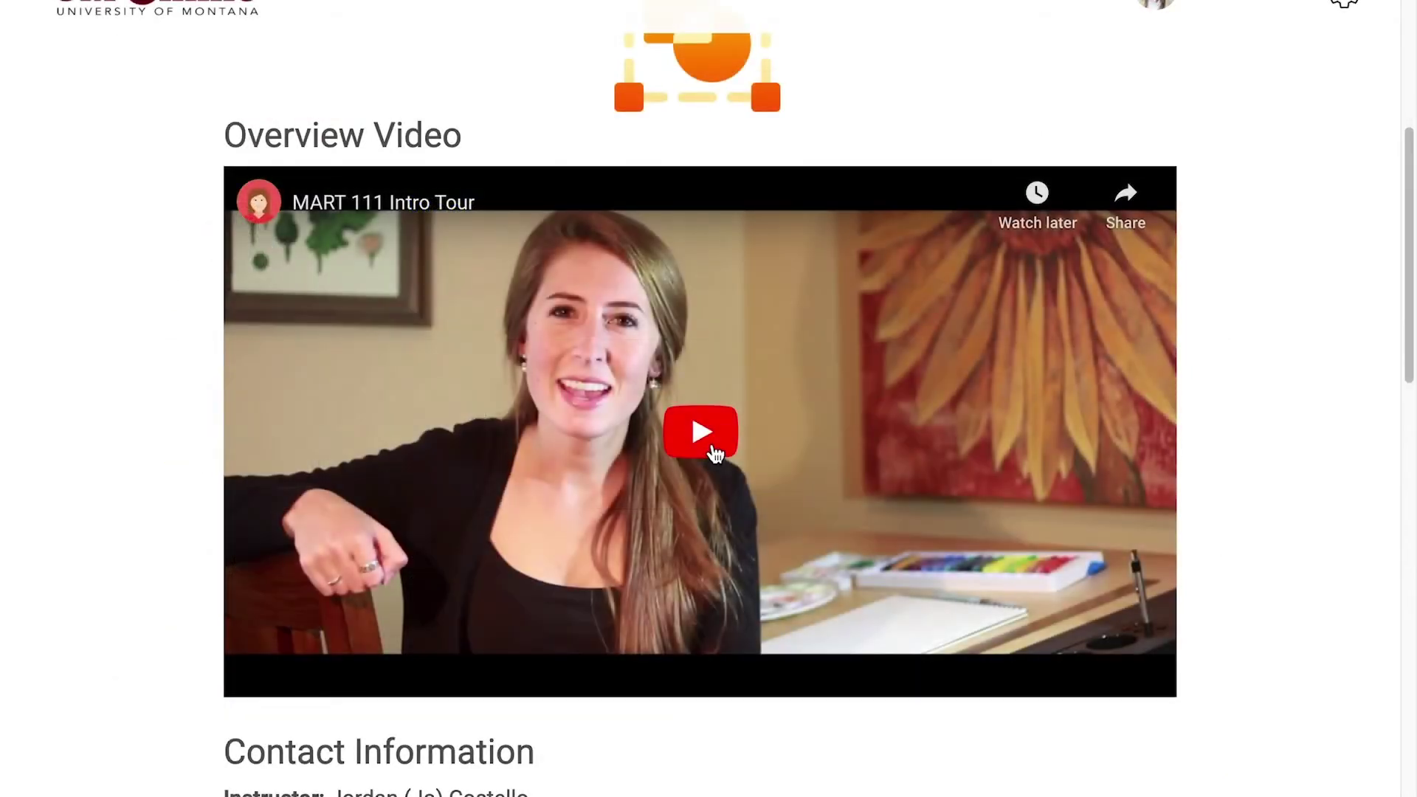
- Play the MART 111 Intro Tour overview video in its YouTube player
left_click(714, 448)
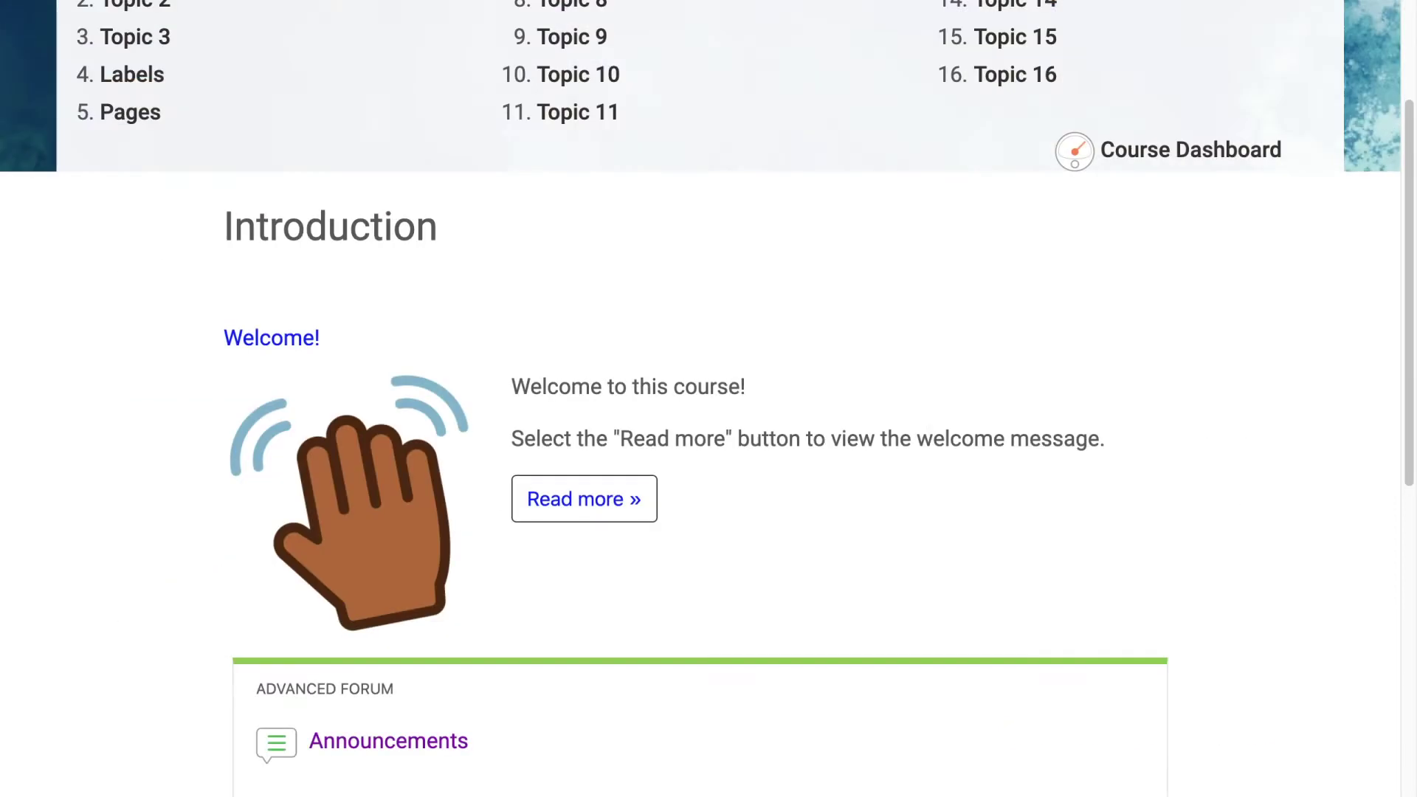
- Scroll down the course page toward the Student Introductions forum
scroll(708, 399, "down", 9)
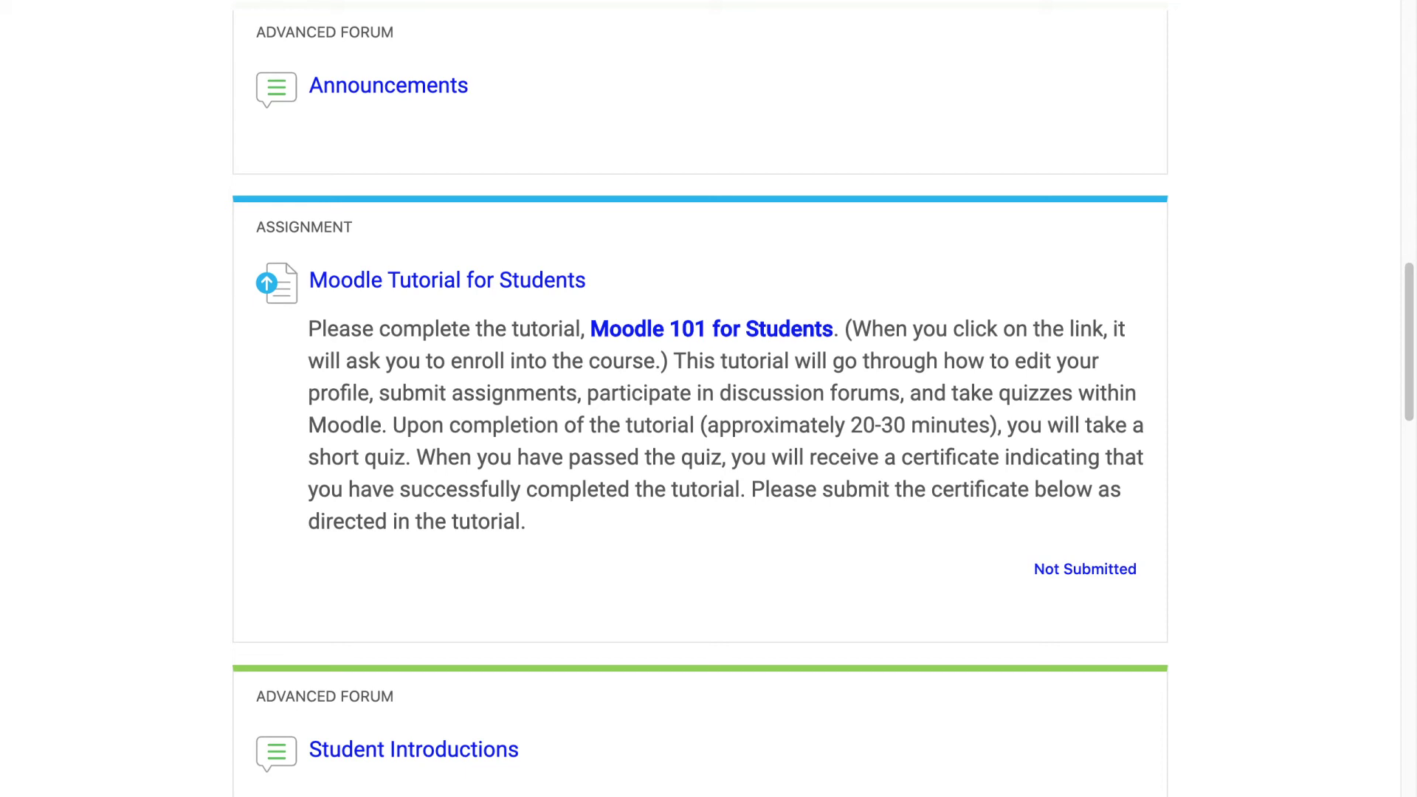
- Scroll down to the four Important Resources links, Writing and Public Speaking Center to Curry Health Center
scroll(699, 398, "down", 15)
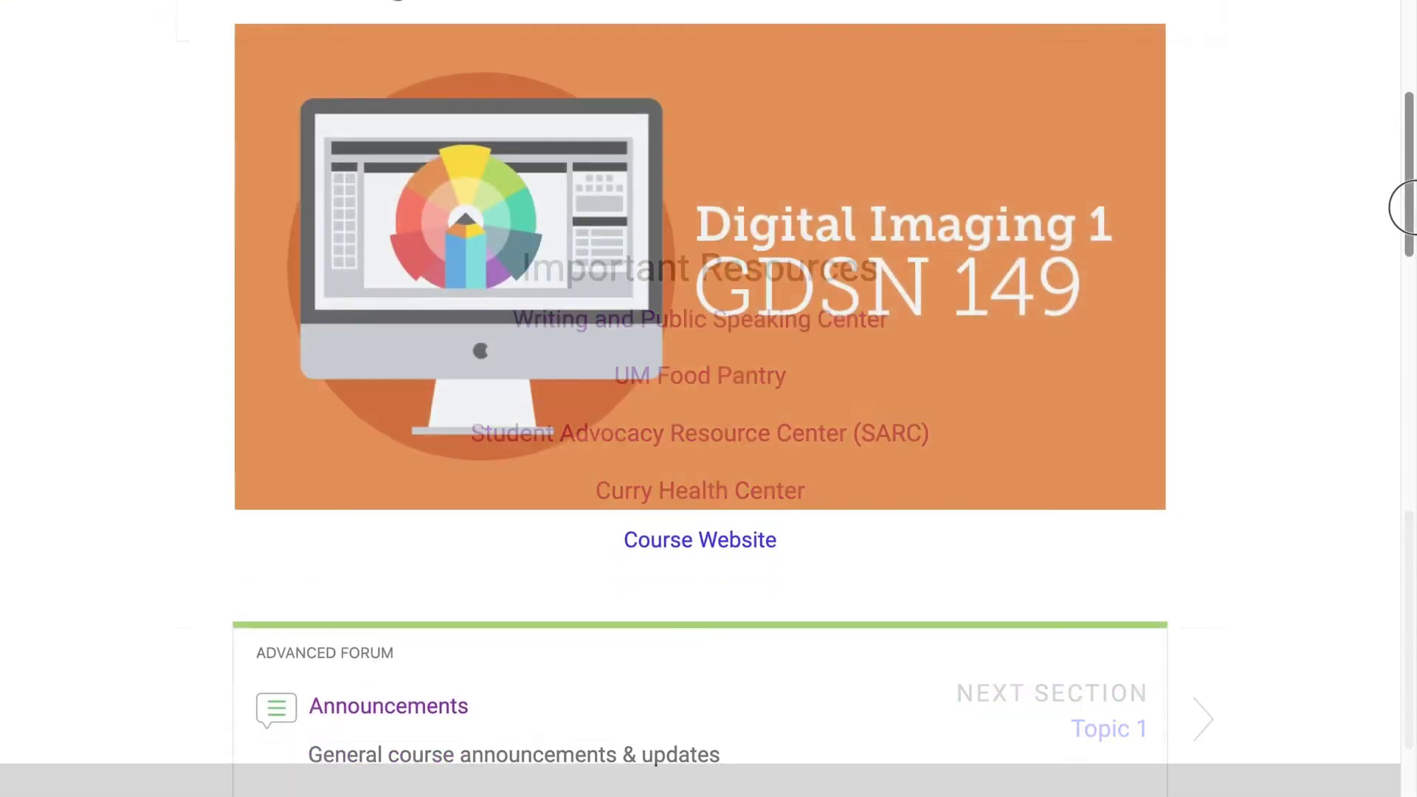
- Expand and collapse the Overview text, then scroll down to the Additional Tools & Apps card
left_click_drag(1401, 206, 1401, 315)
scroll(746, 285, "down", 3)
left_click(746, 285)
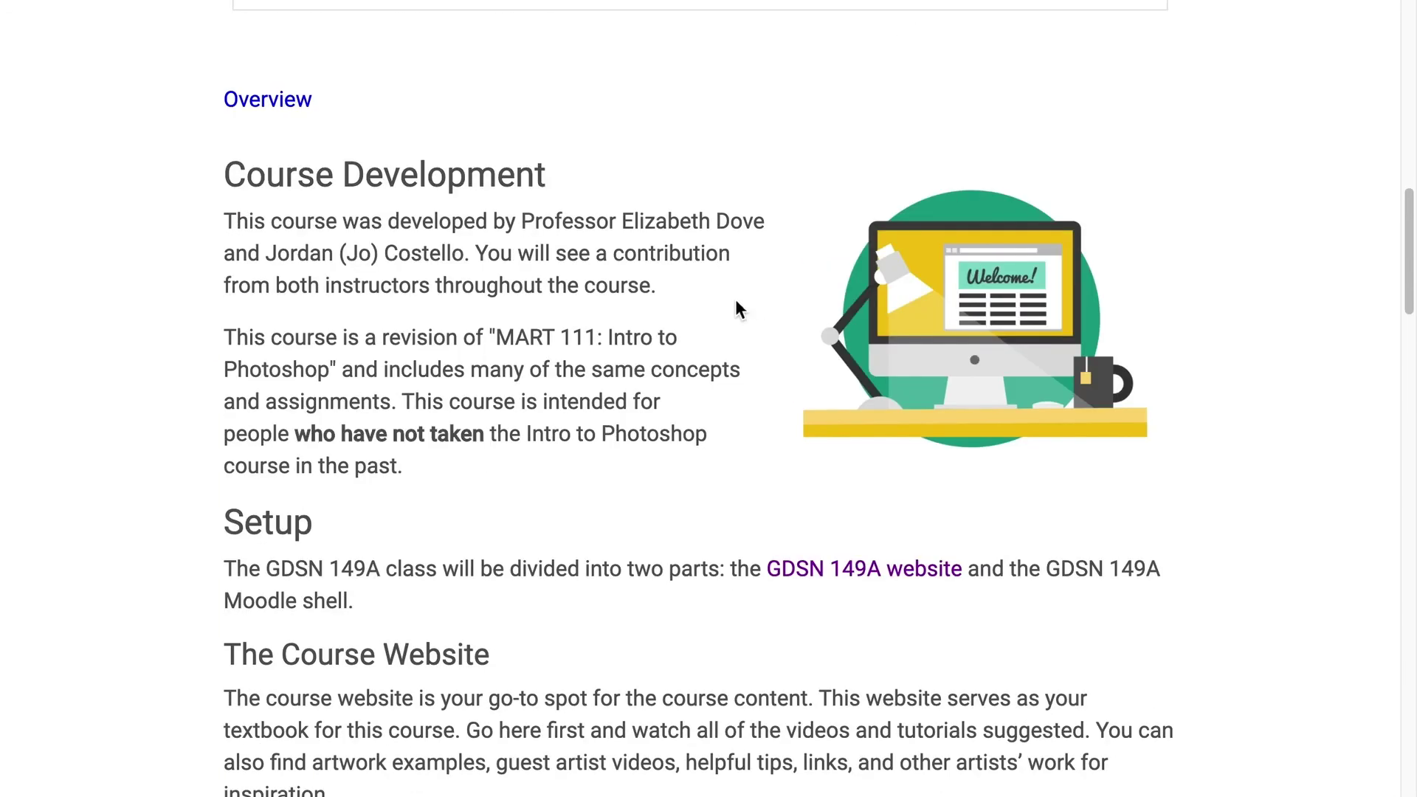
left_click(269, 104)
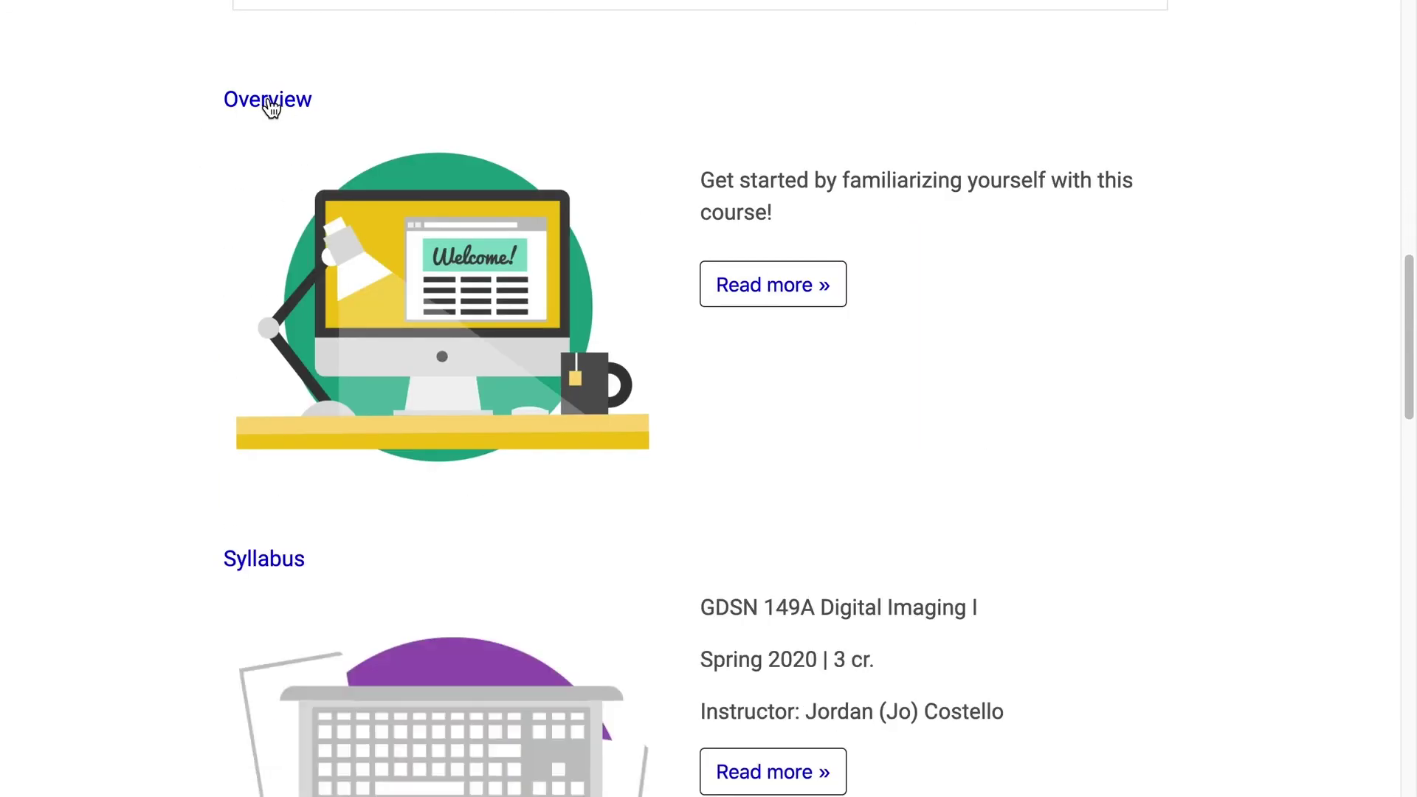
left_click_drag(1403, 369, 1410, 708)
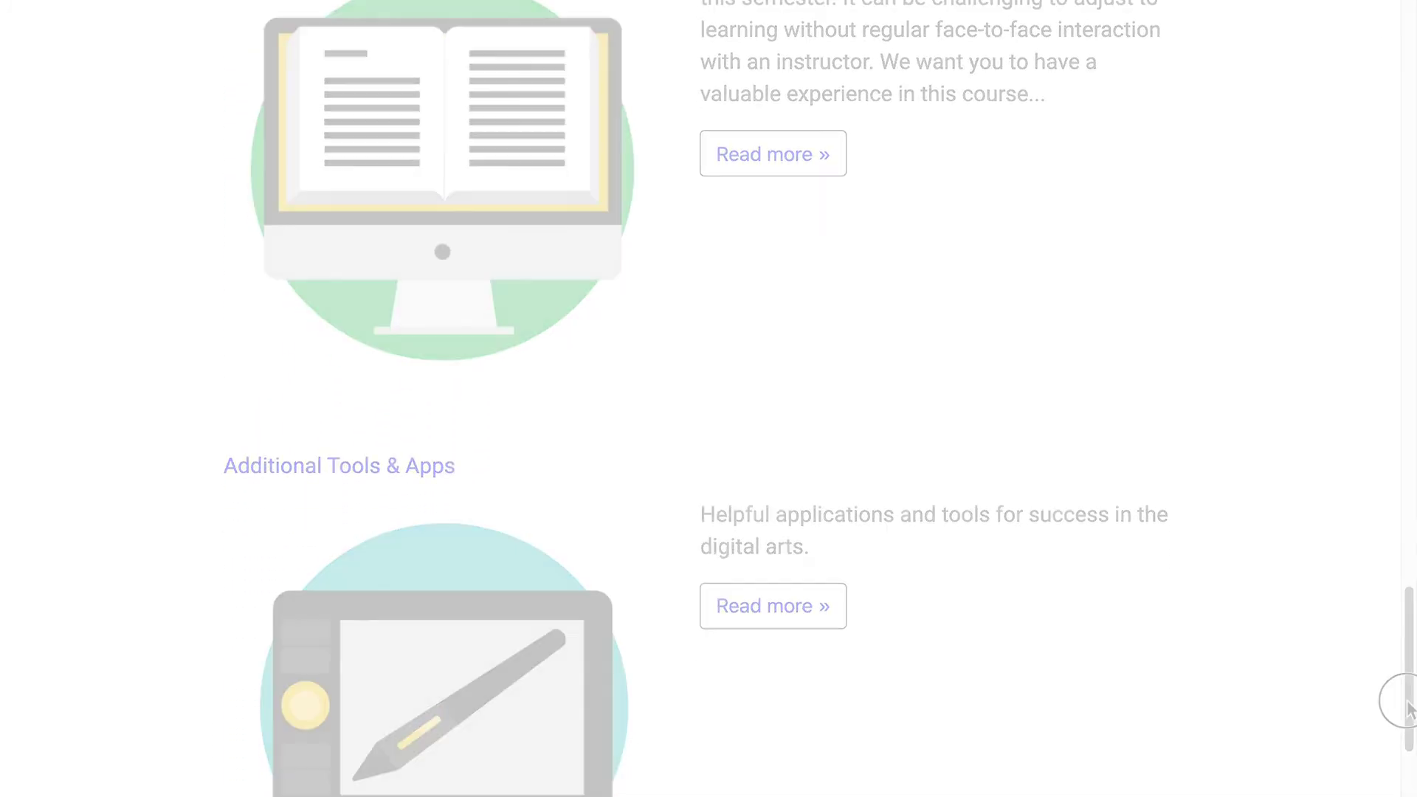